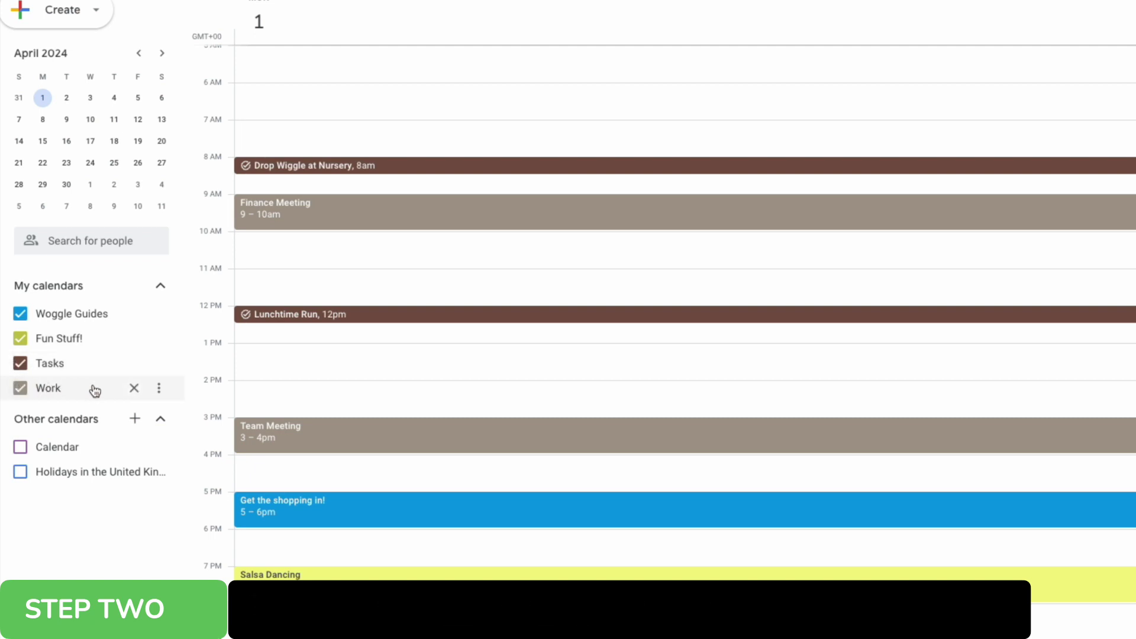
# Change the Work calendar's colour to Tangerine so its Finance and Team meetings turn red.
pyautogui.click(164, 391)
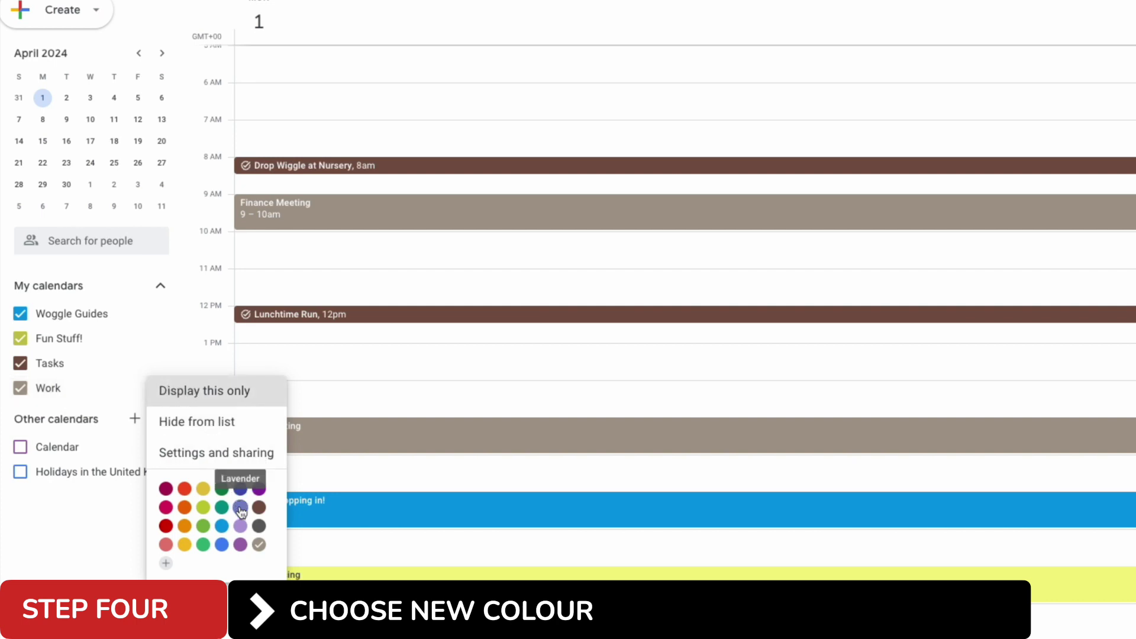
pyautogui.click(186, 490)
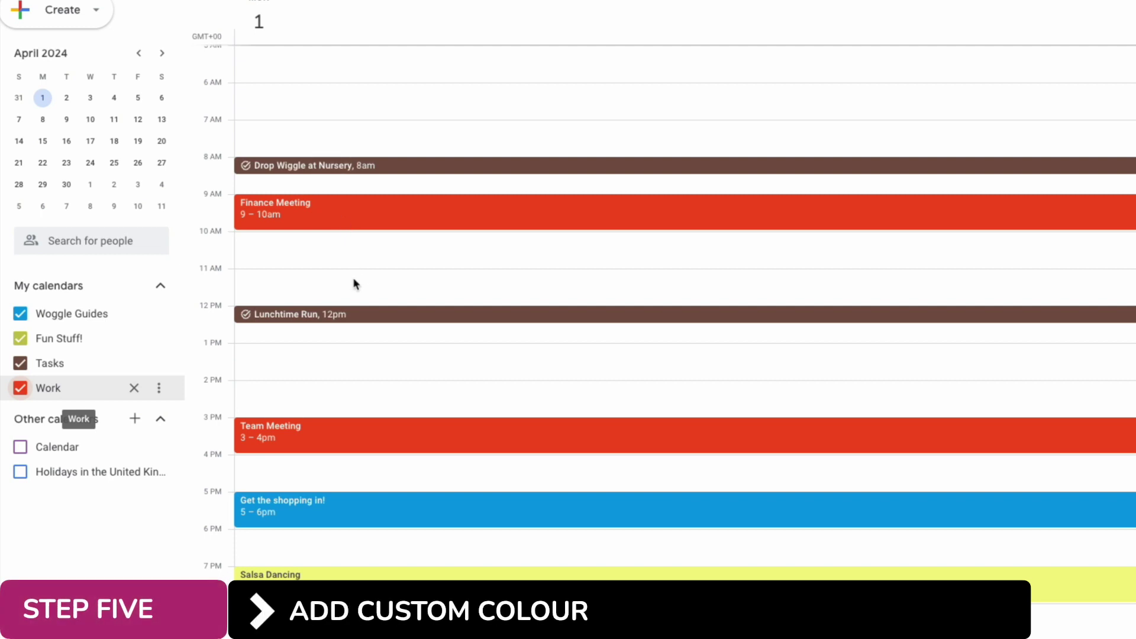
# Reopen the Work calendar's options menu to show its colour palette and custom colour option.
pyautogui.click(159, 388)
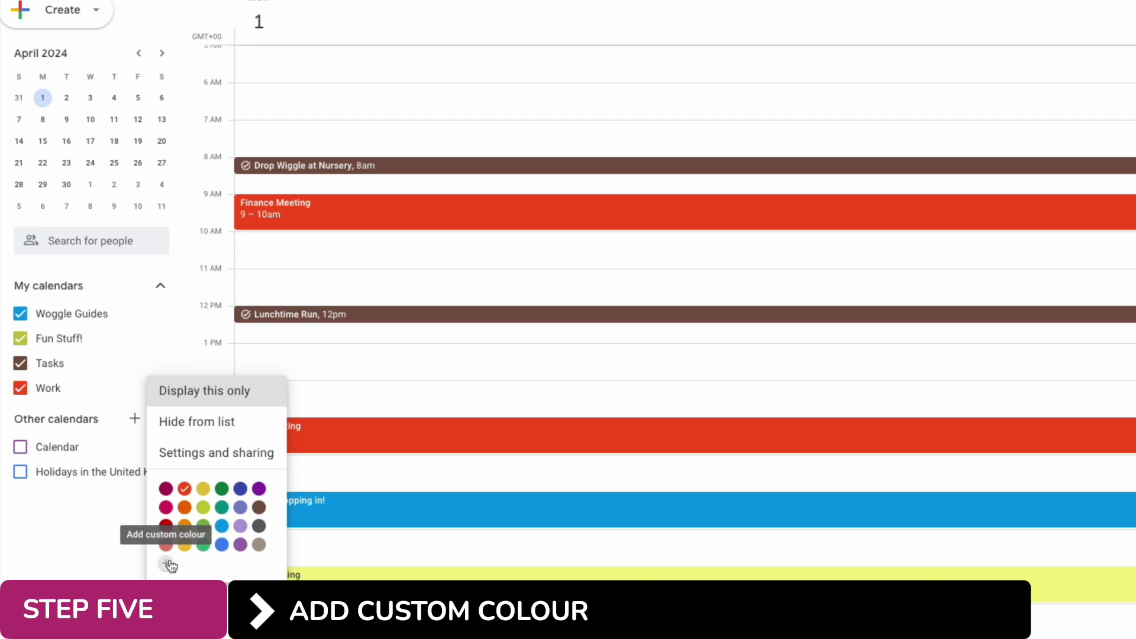
# Mix a pale grey-blue custom colour (#b3b9c3) for the Work calendar and apply it.
pyautogui.click(170, 564)
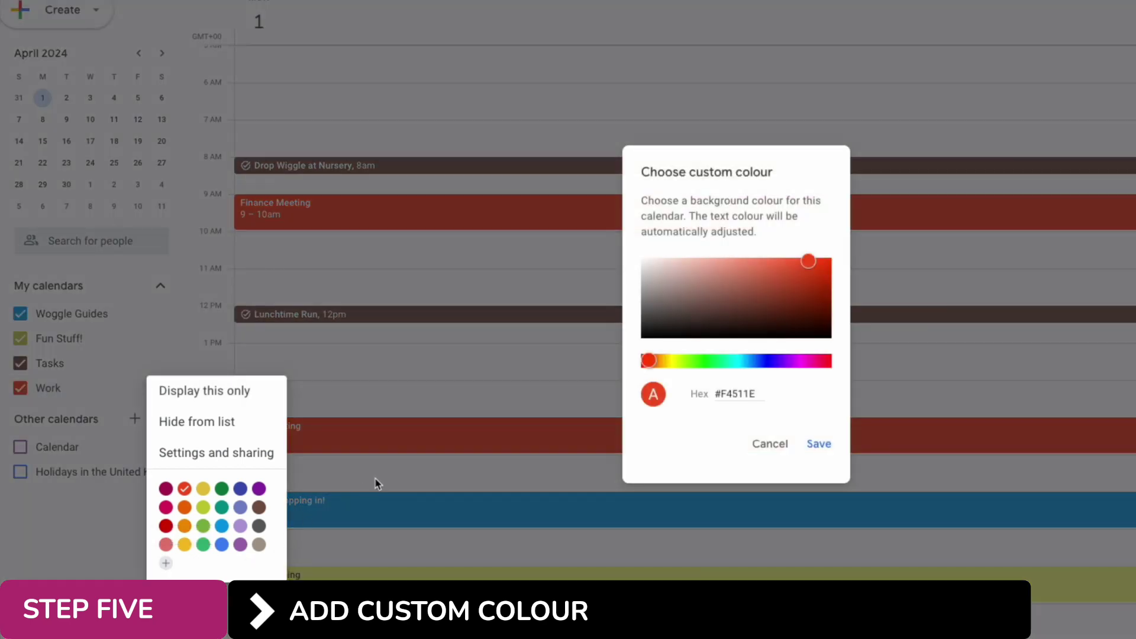
pyautogui.moveTo(648, 360); pyautogui.dragTo(757, 368)
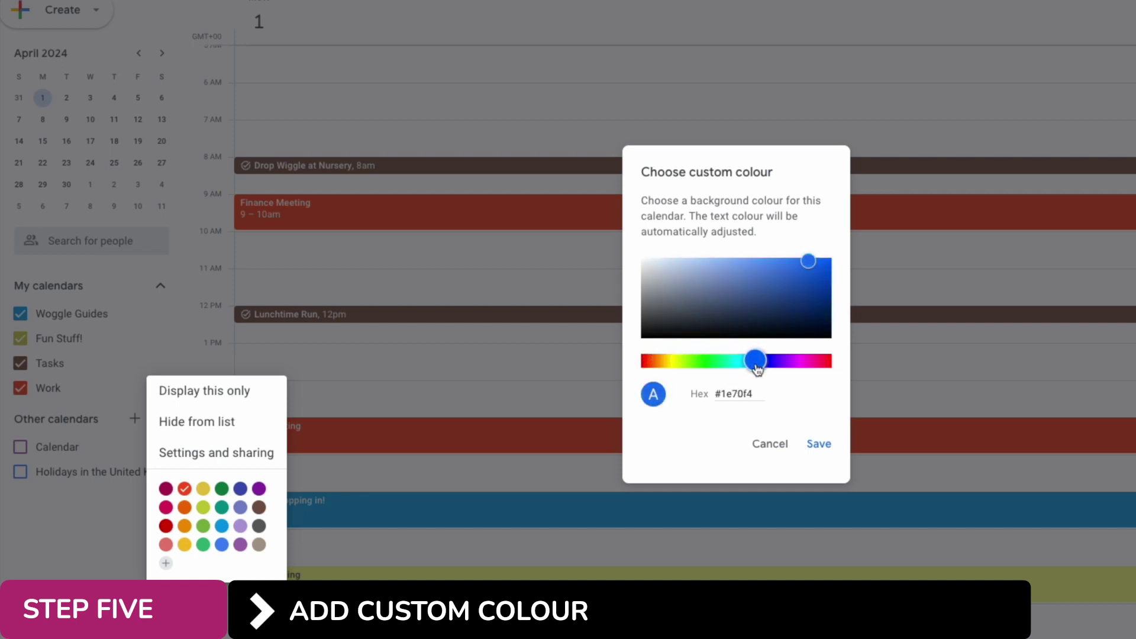
pyautogui.moveTo(808, 262); pyautogui.dragTo(673, 281)
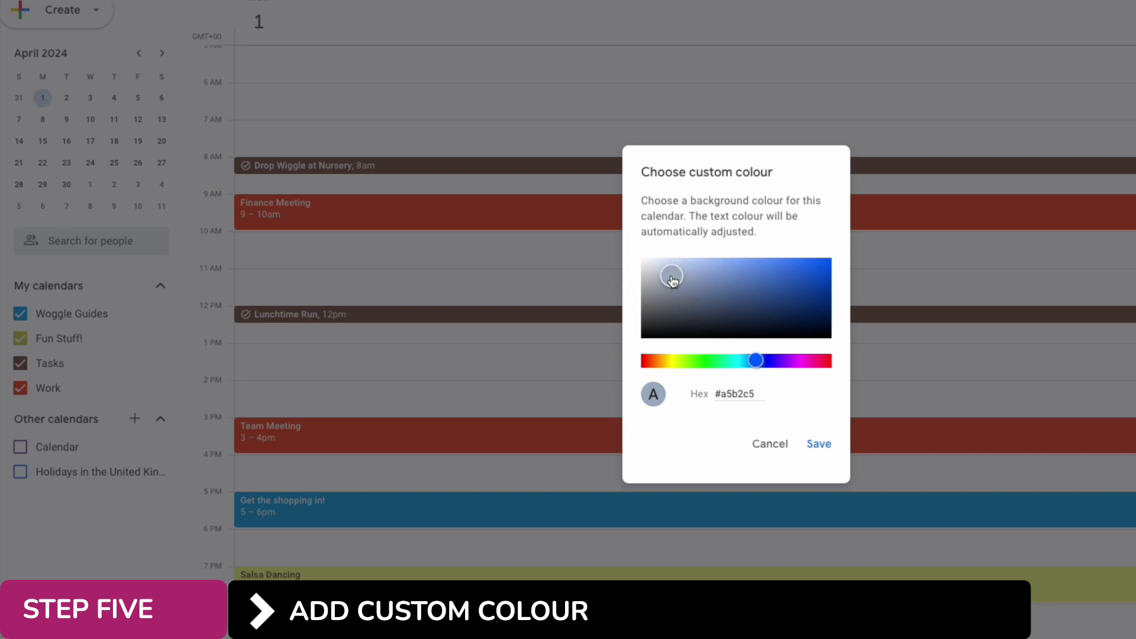
pyautogui.moveTo(673, 281); pyautogui.dragTo(657, 280)
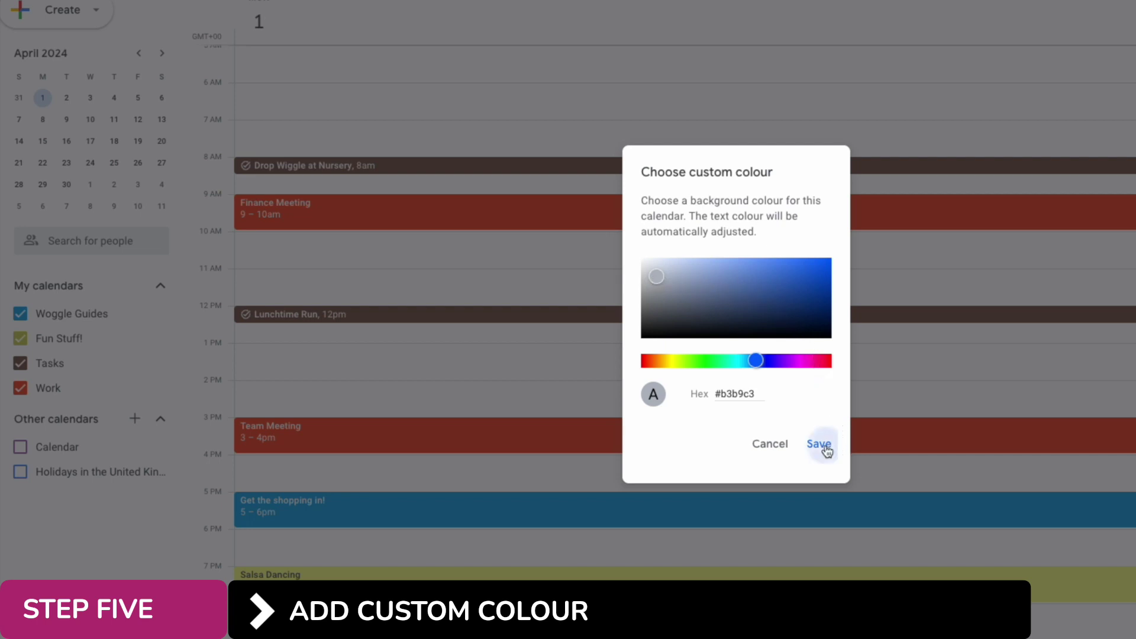
pyautogui.click(820, 444)
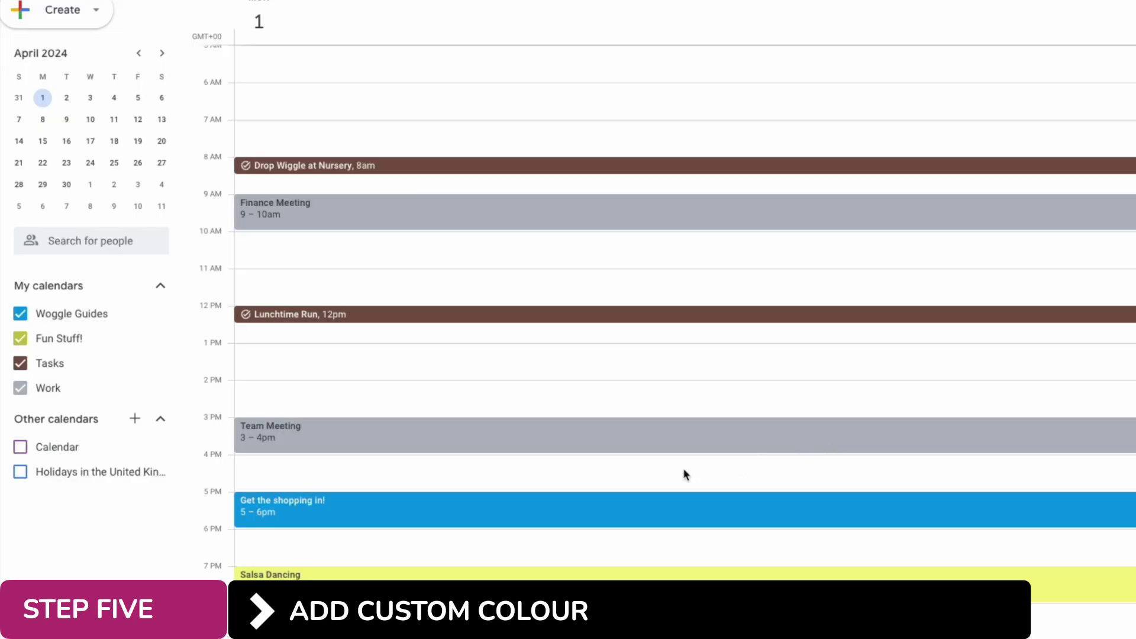